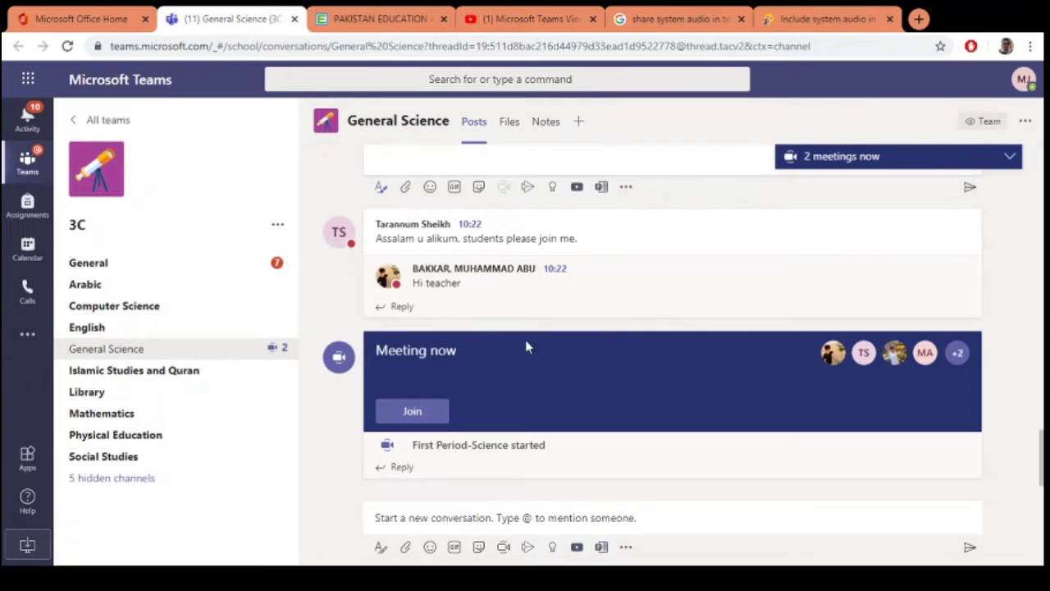
# Join the General Science 'Meeting now' call muted, bringing the shared Think-Pair-Share slide on screen.
pyautogui.click(426, 417)
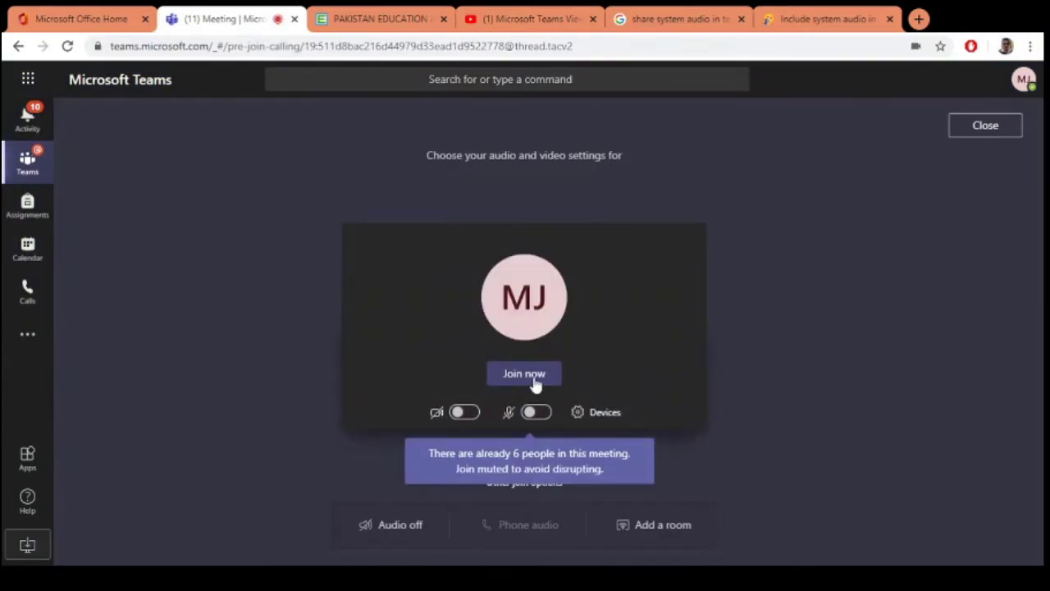
pyautogui.click(533, 378)
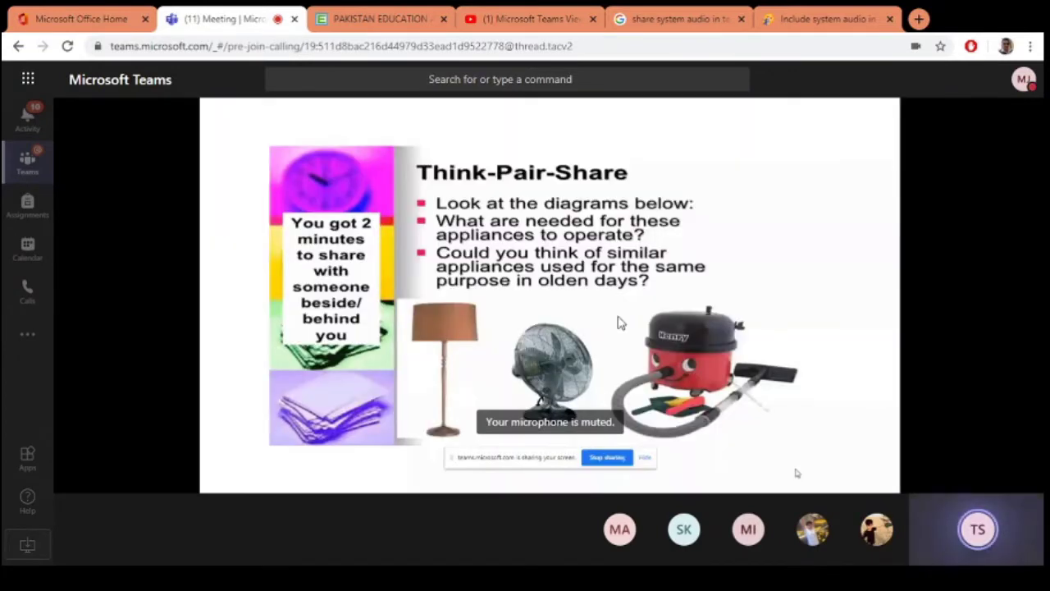
pyautogui.moveTo(566, 447)
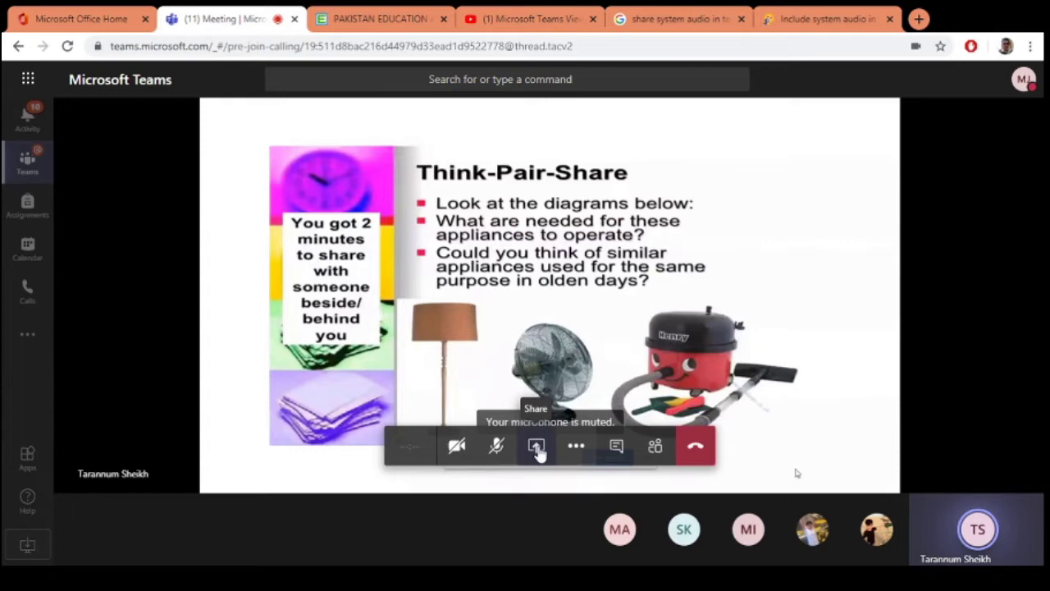
# Bring up the share tray with Desktop/Window, PowerPoint files and Whiteboard options.
pyautogui.click(537, 447)
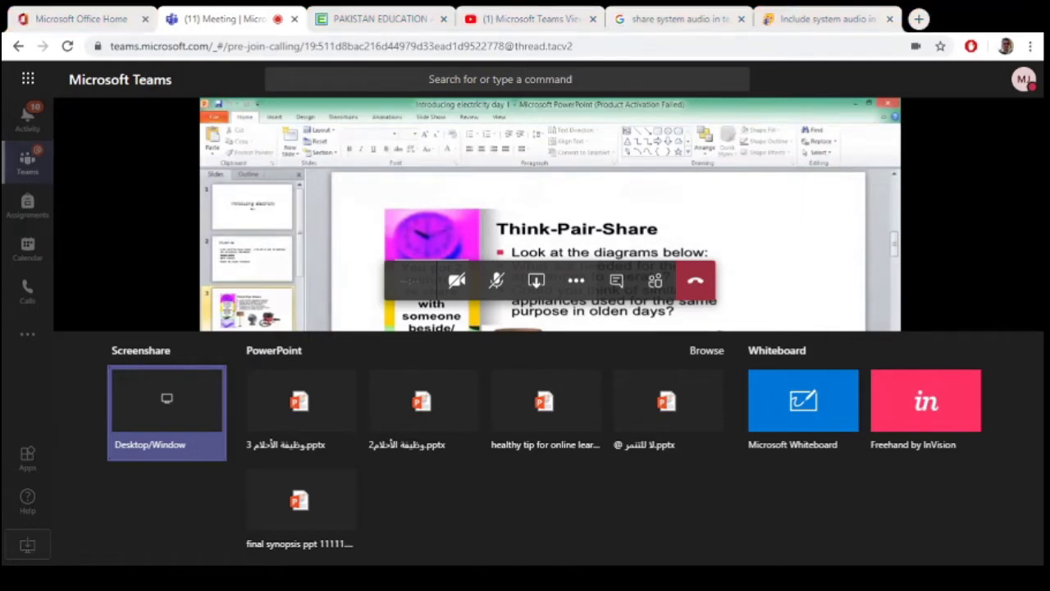
# Leave the browser meeting and reach the G.Sc meeting's pre-join screen in the Teams desktop app.
pyautogui.hotkey('ctrl', 'w')
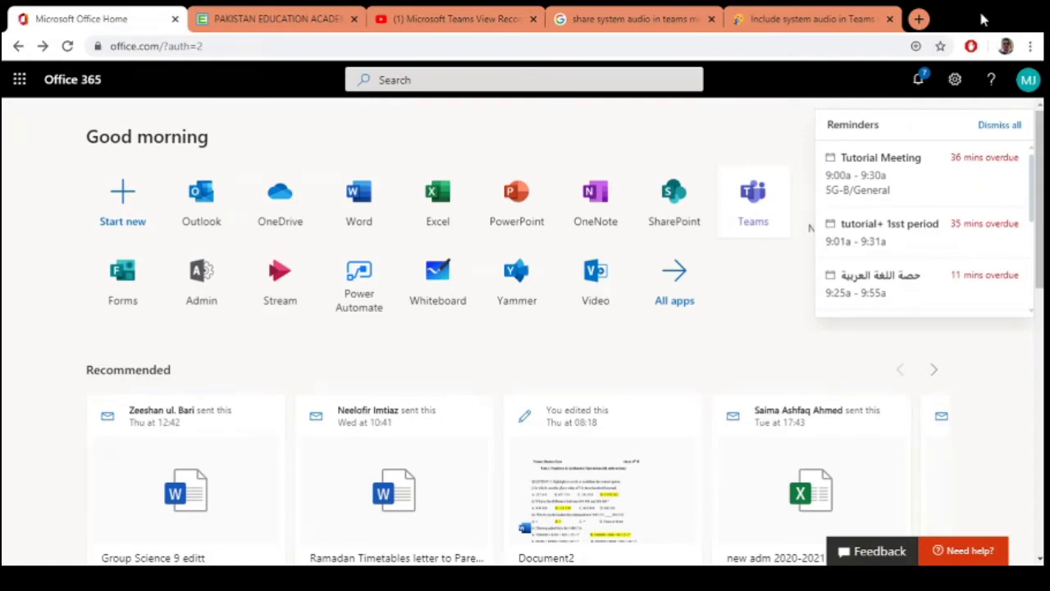
pyautogui.click(983, 19)
pyautogui.click(983, 9)
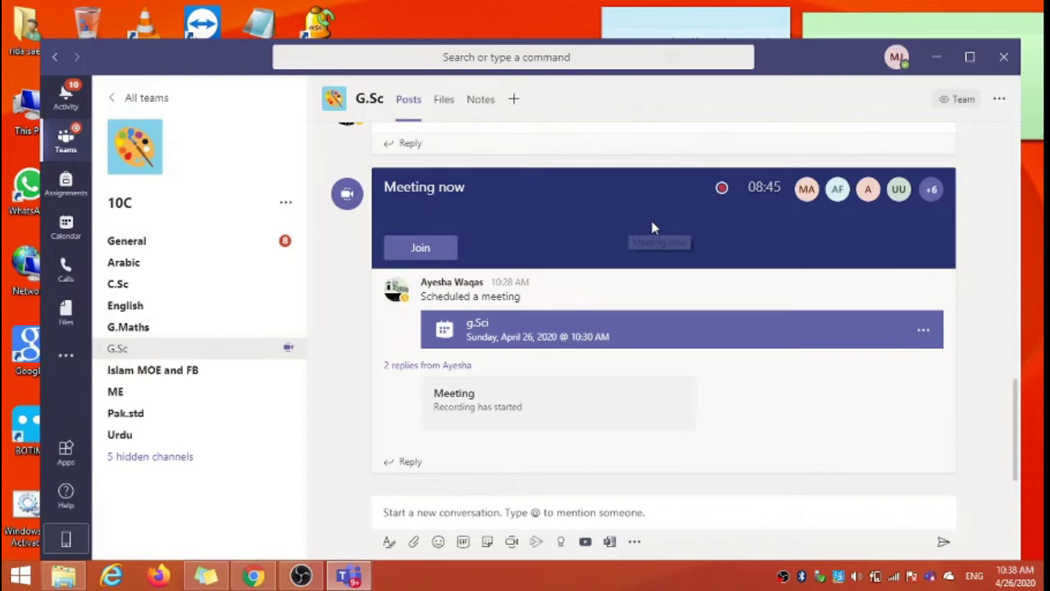
pyautogui.click(426, 255)
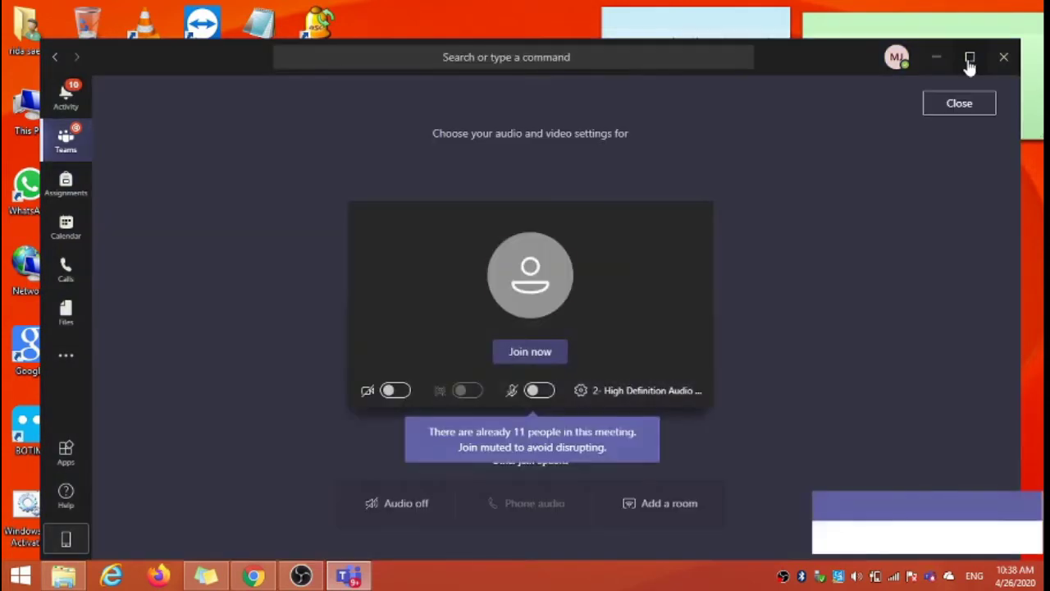
# Enter the G.Sc meeting, maximize the Teams window, and show the sharing choices.
pyautogui.click(533, 353)
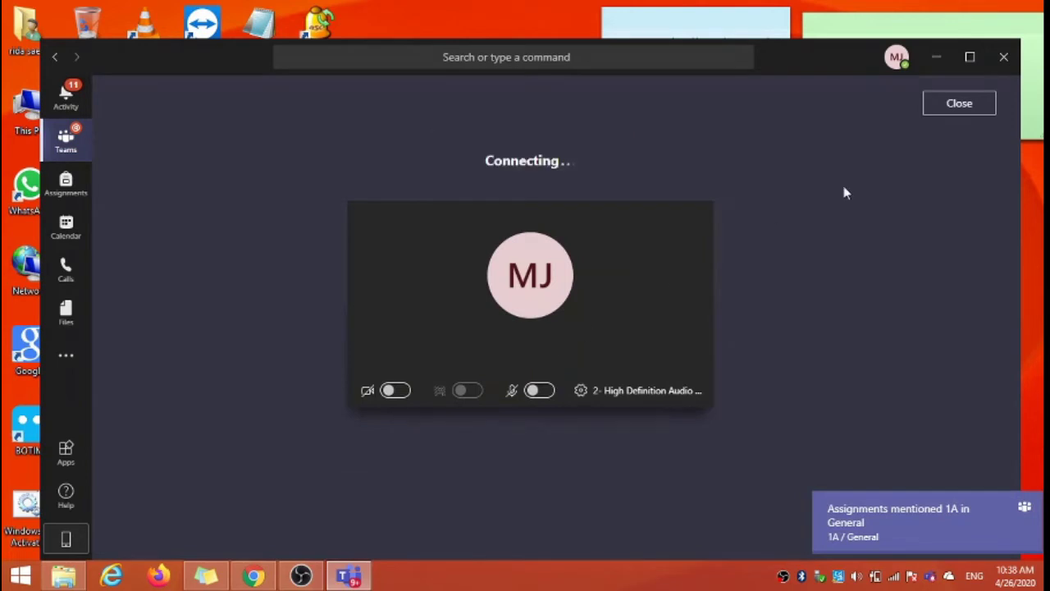
pyautogui.click(969, 56)
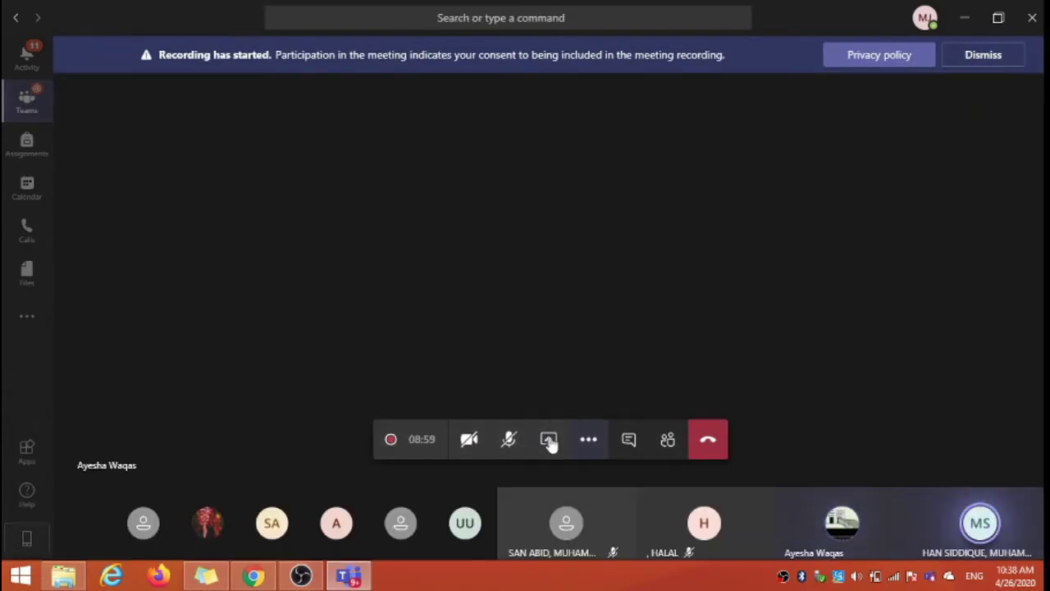
pyautogui.click(549, 439)
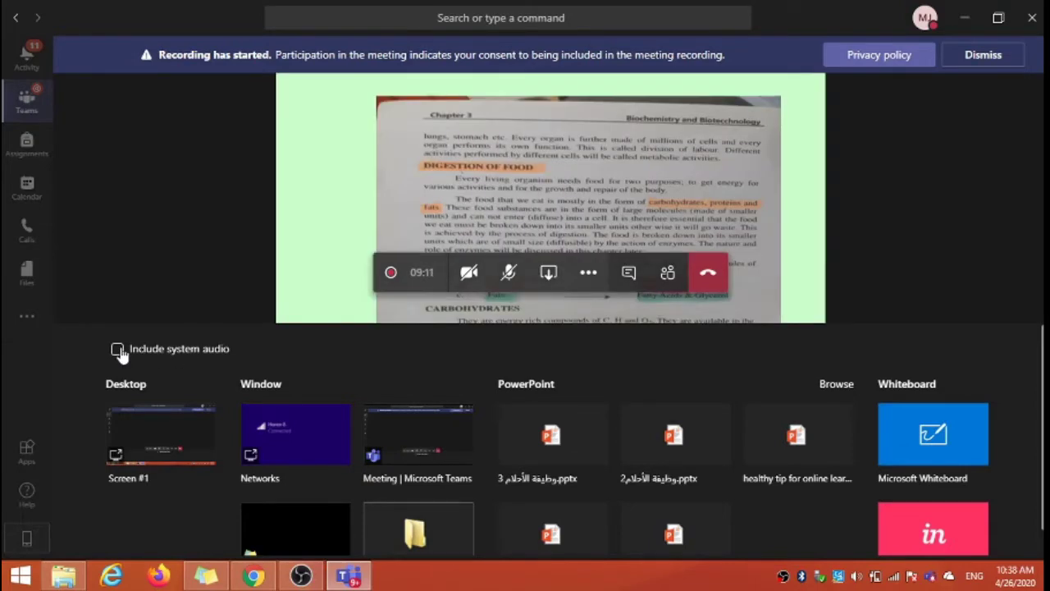
# Toggle Include system audio on then off, leaving it unticked, and reveal the More actions list.
pyautogui.click(118, 350)
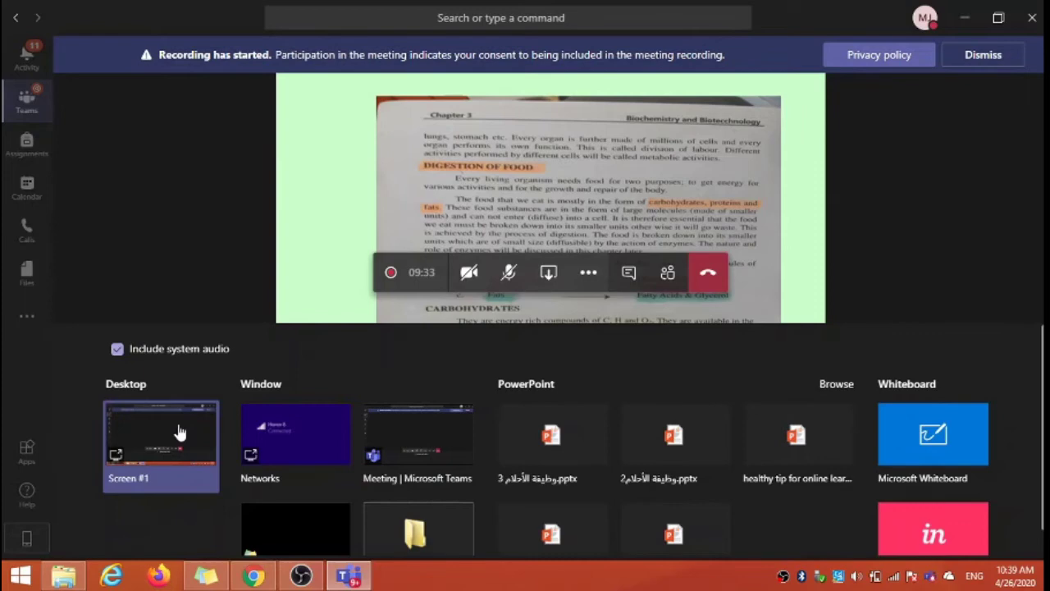
pyautogui.click(121, 351)
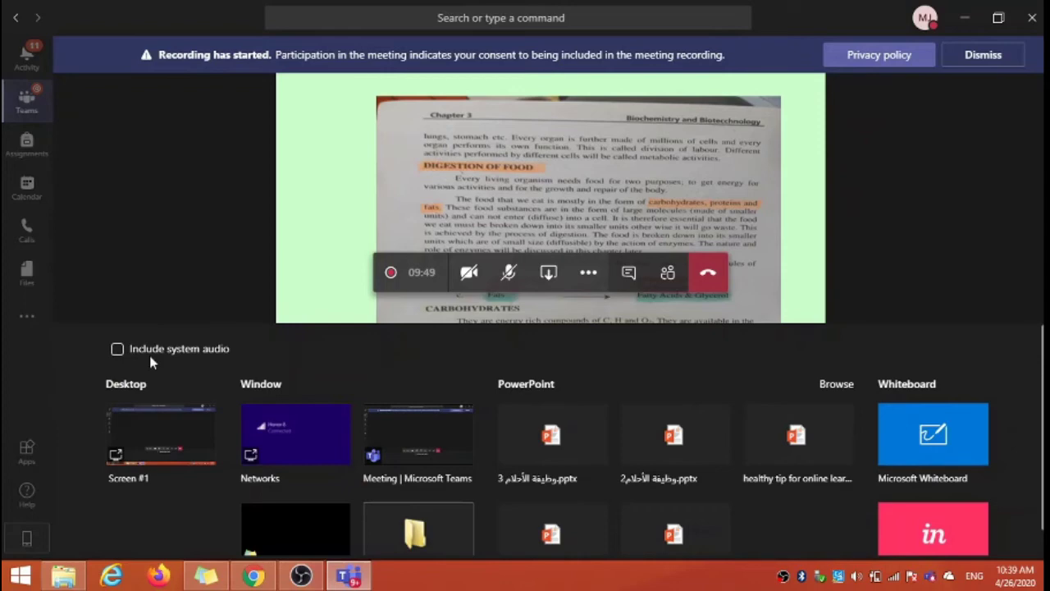
pyautogui.click(595, 279)
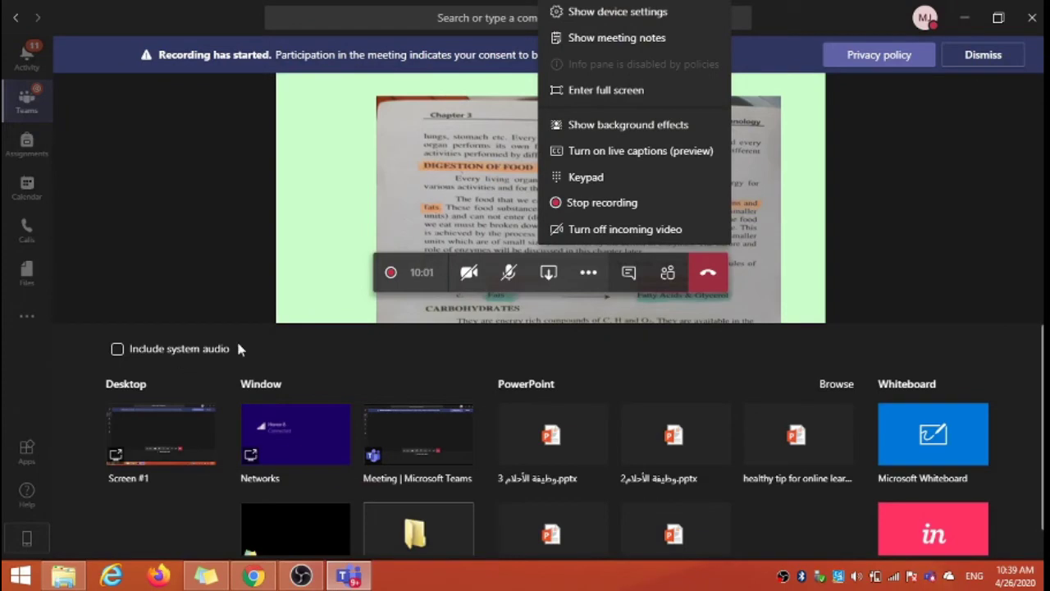
# Show, hide and reshow the Device settings pane listing audio device, speaker, microphone and camera.
pyautogui.click(632, 25)
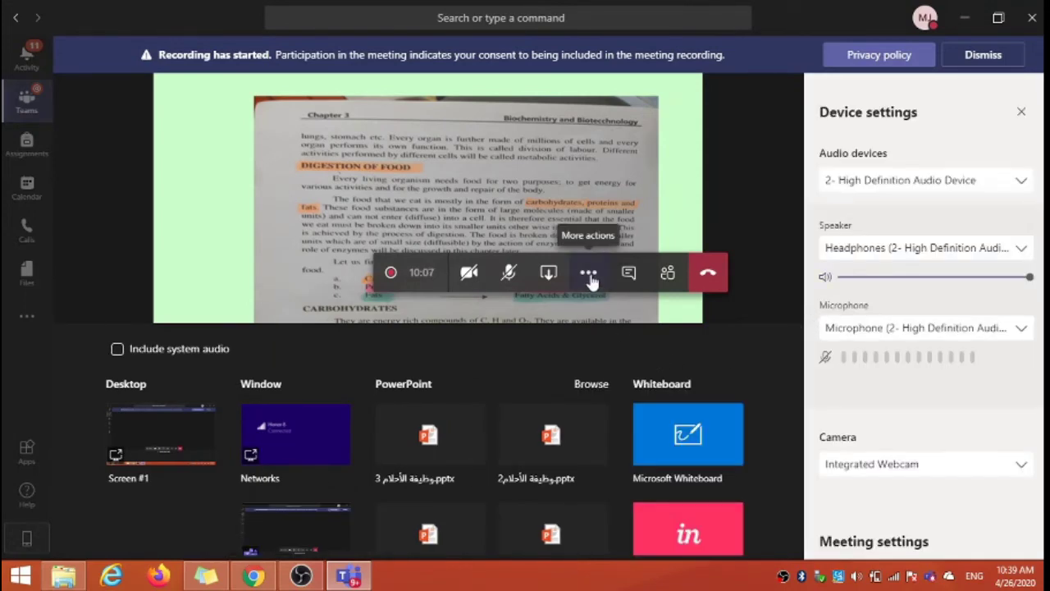
pyautogui.click(589, 279)
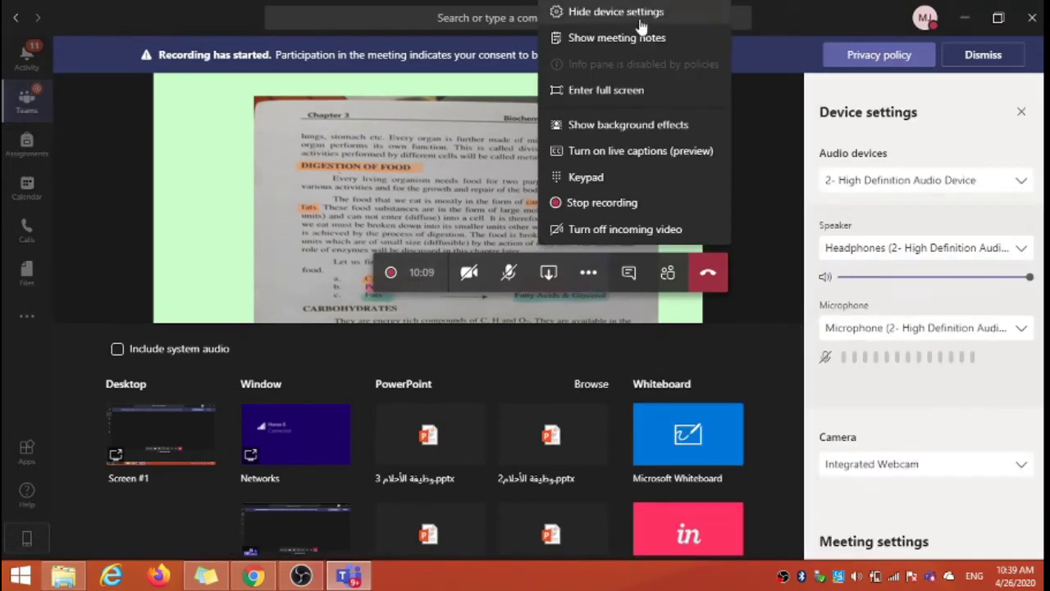
pyautogui.click(636, 19)
pyautogui.click(588, 272)
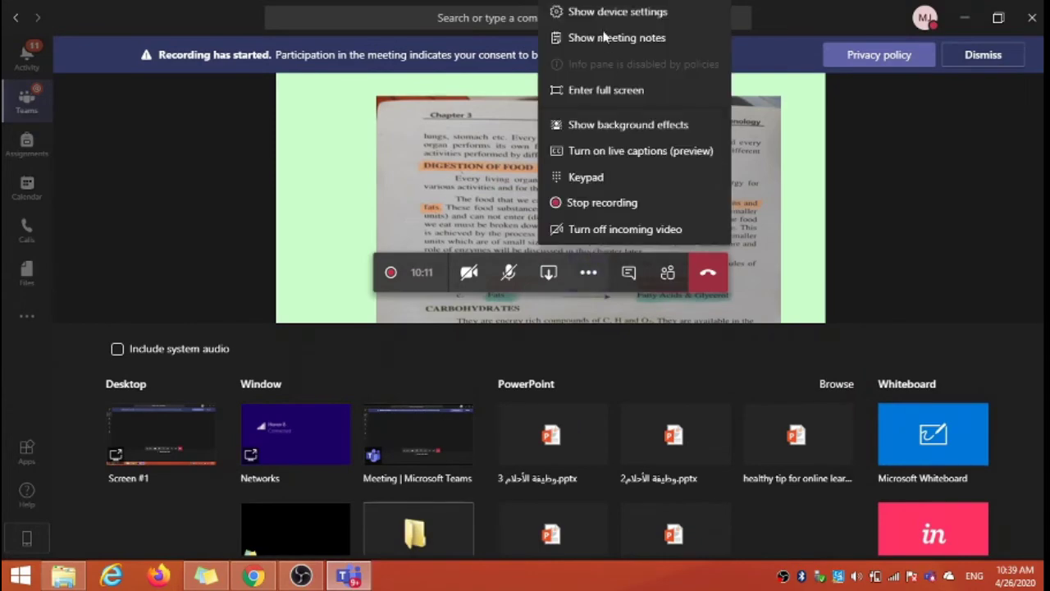
pyautogui.click(661, 14)
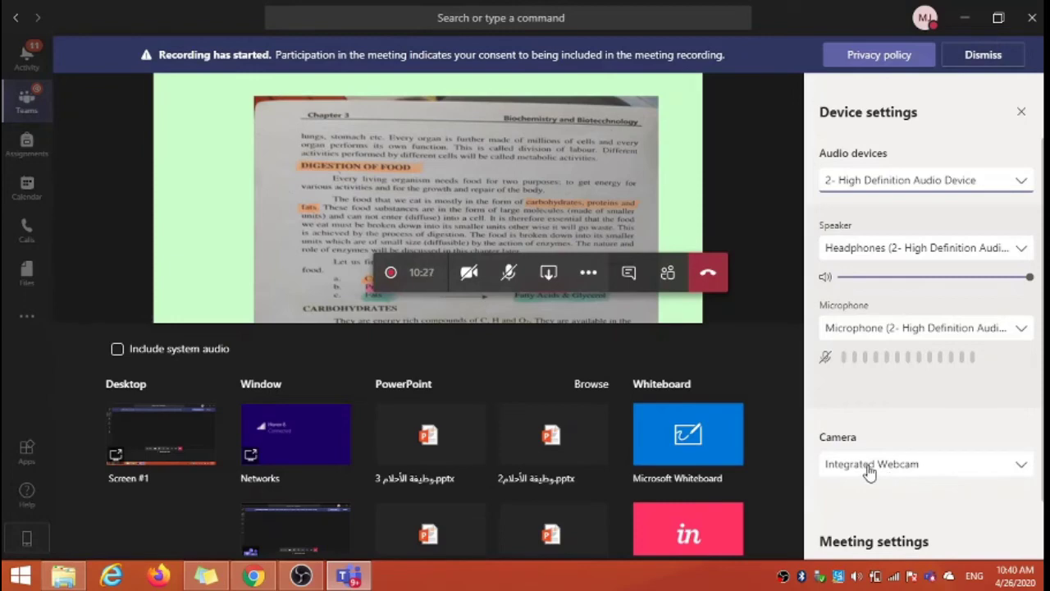
pyautogui.click(984, 471)
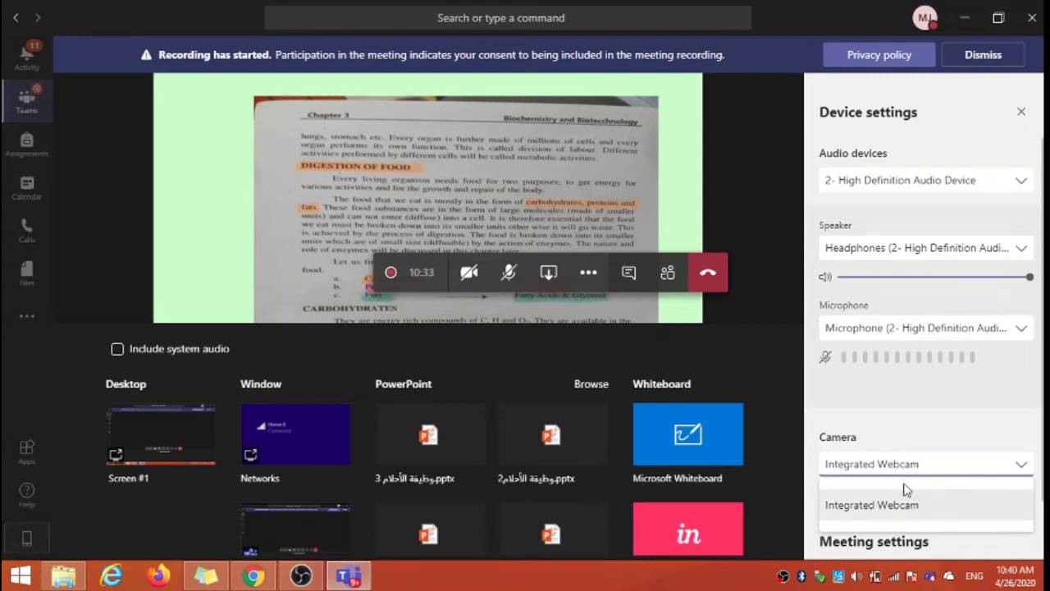
pyautogui.click(898, 423)
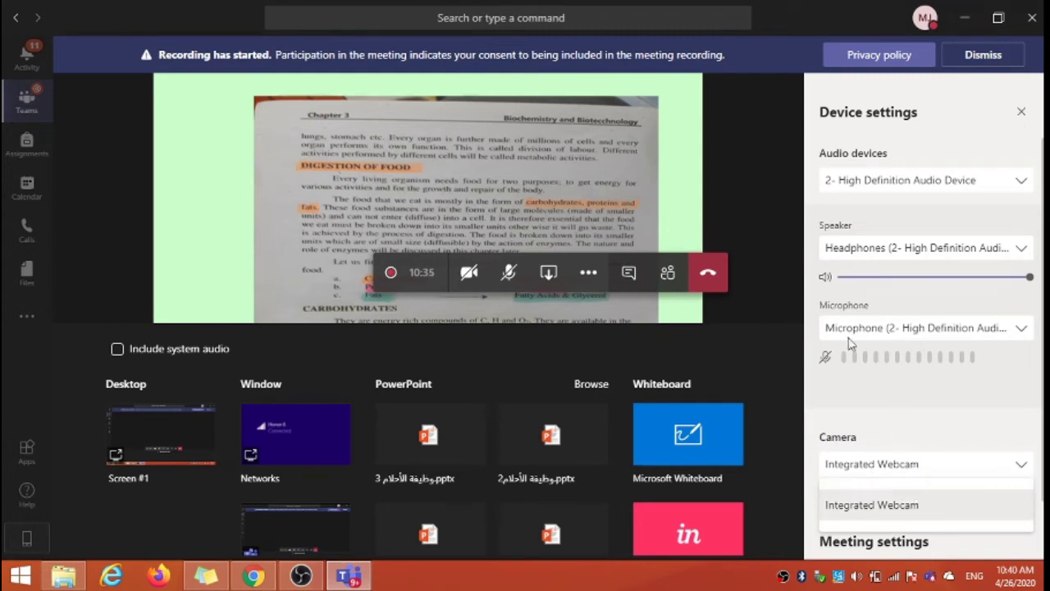
pyautogui.click(954, 329)
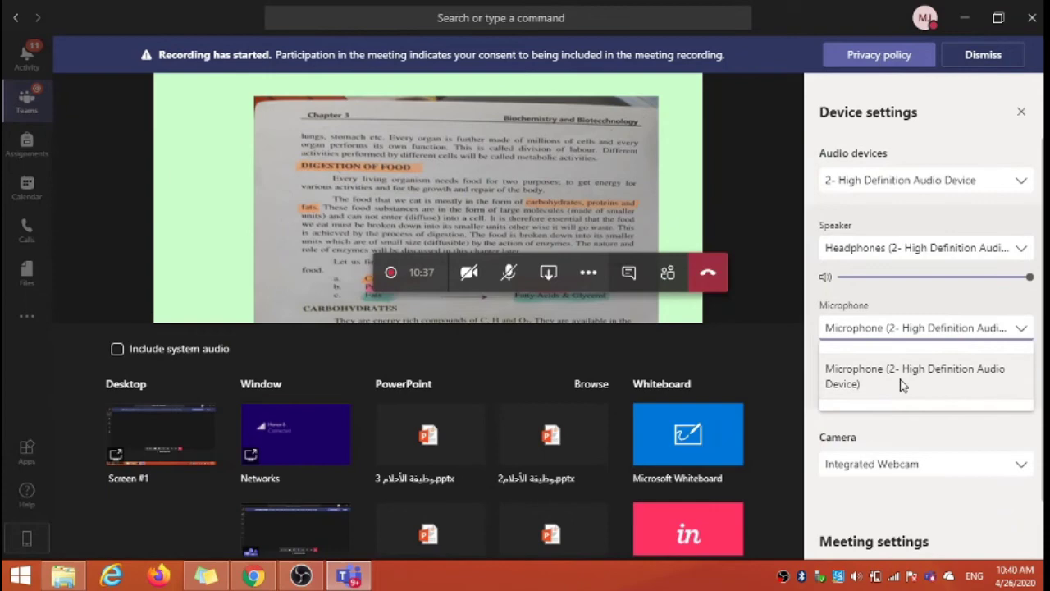
pyautogui.click(912, 248)
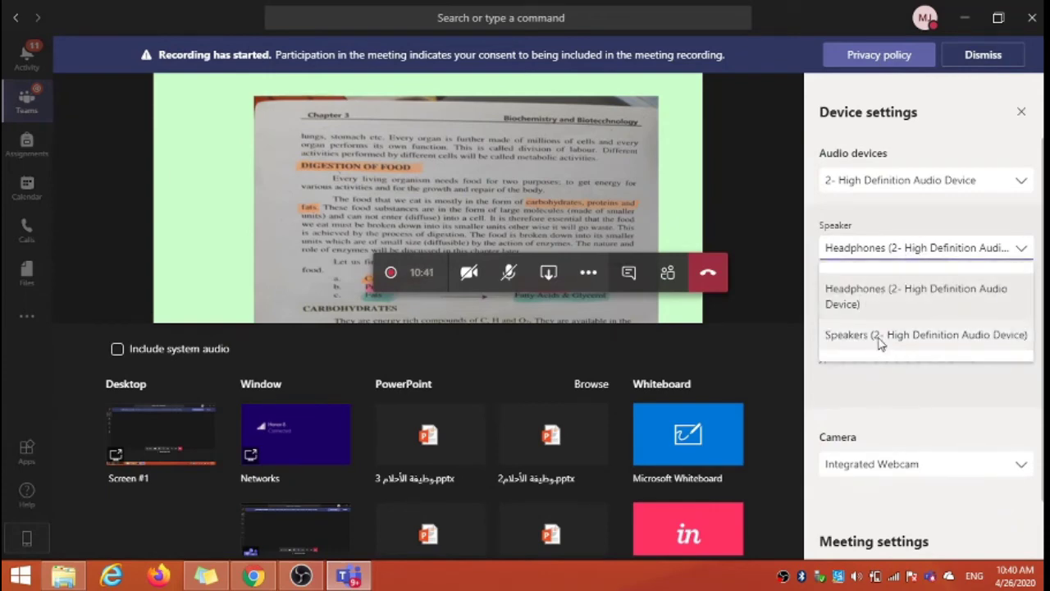
pyautogui.click(863, 227)
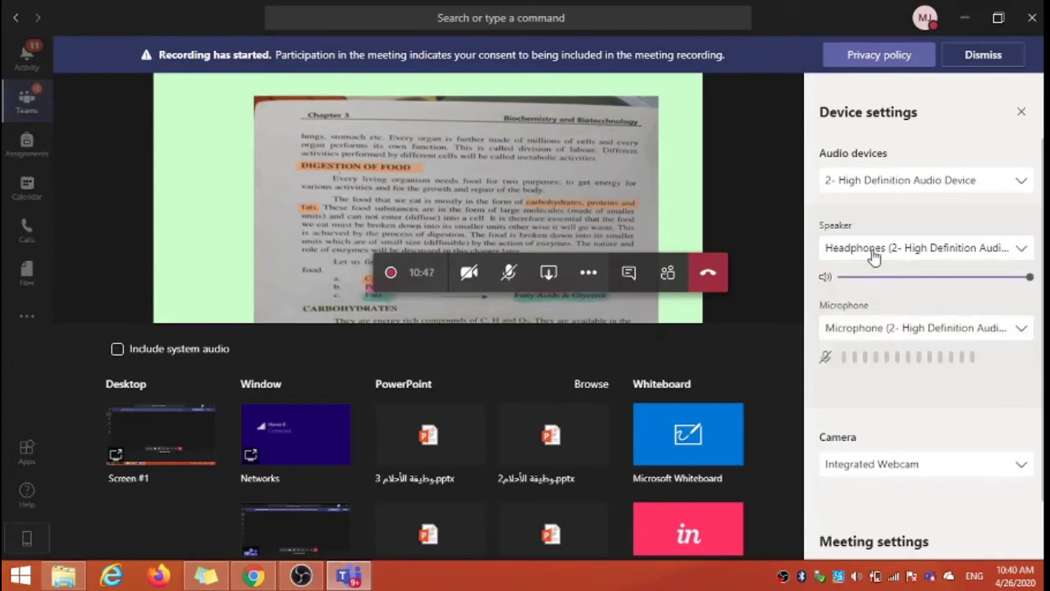
pyautogui.click(872, 256)
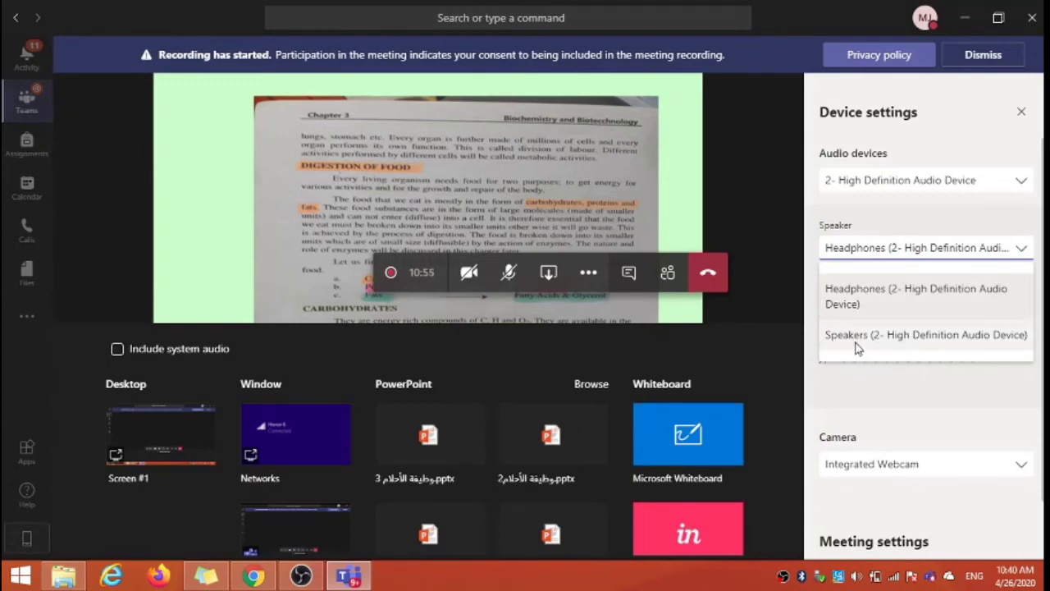
pyautogui.click(914, 349)
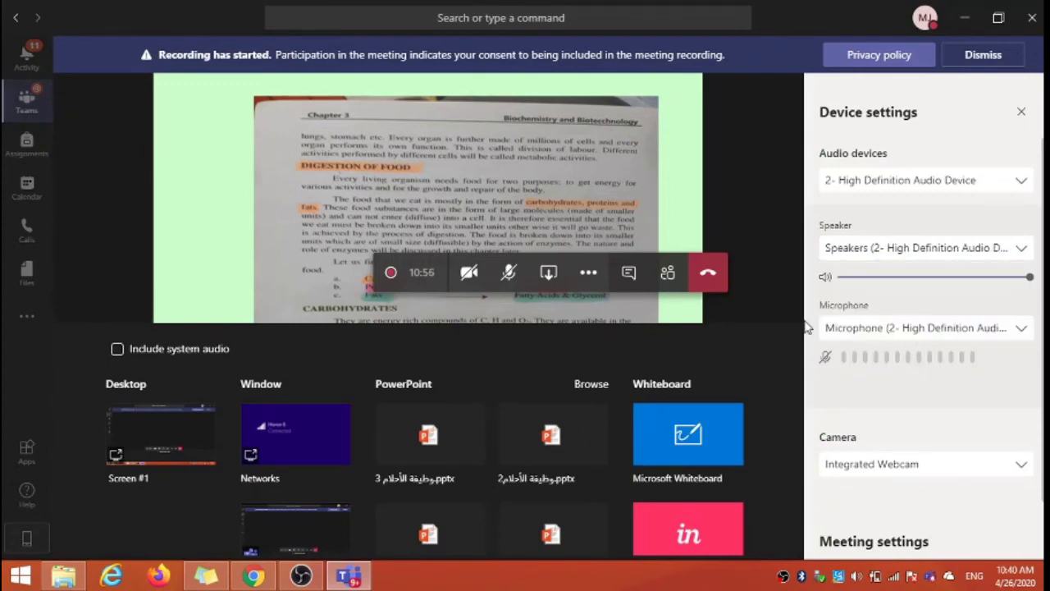
pyautogui.click(902, 255)
pyautogui.click(895, 295)
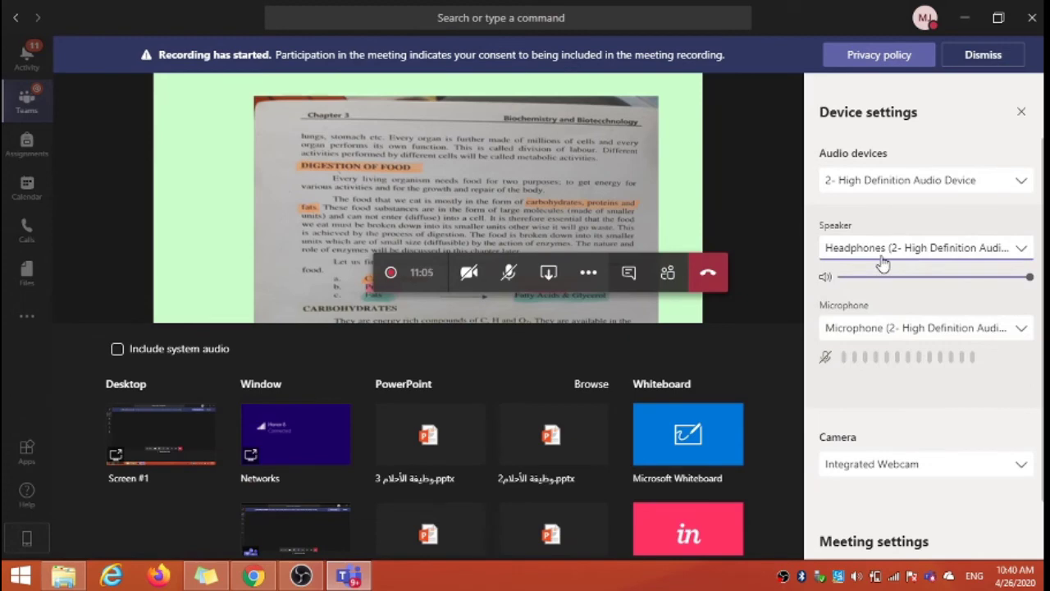
pyautogui.click(928, 182)
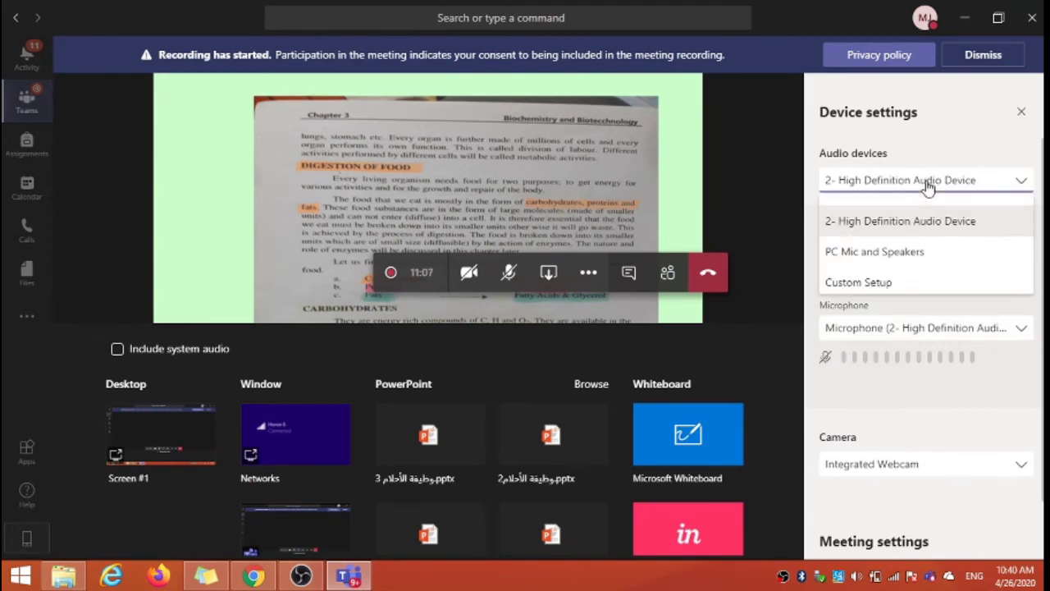
pyautogui.click(863, 284)
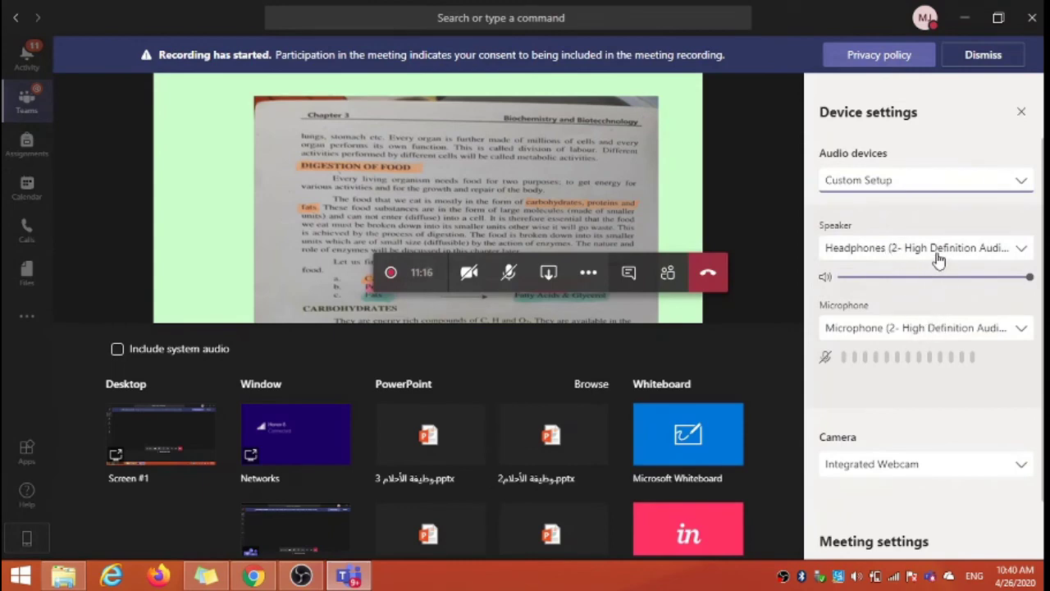
pyautogui.click(935, 251)
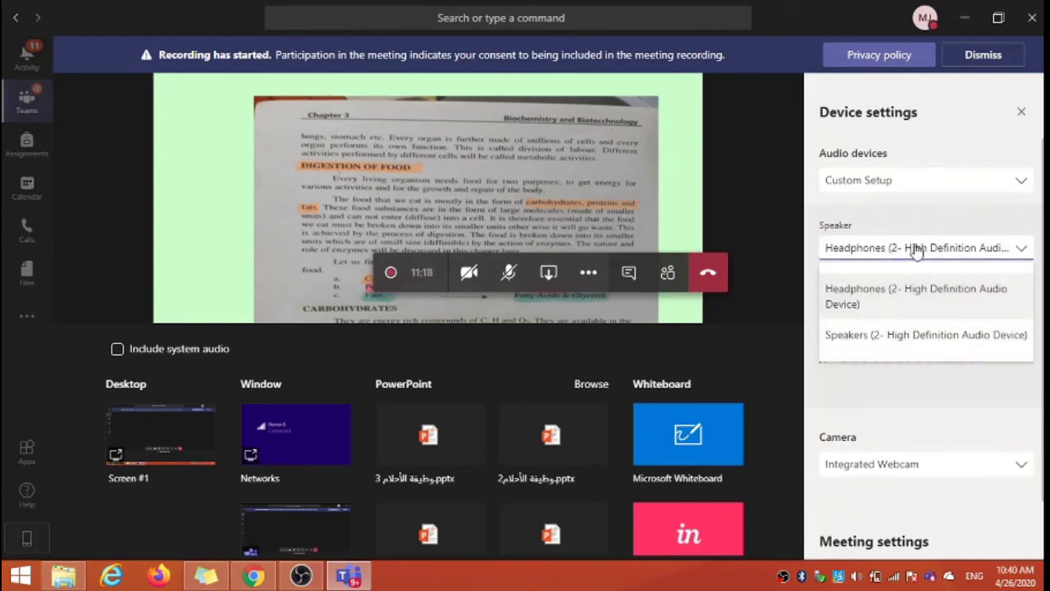
pyautogui.click(917, 251)
pyautogui.click(900, 185)
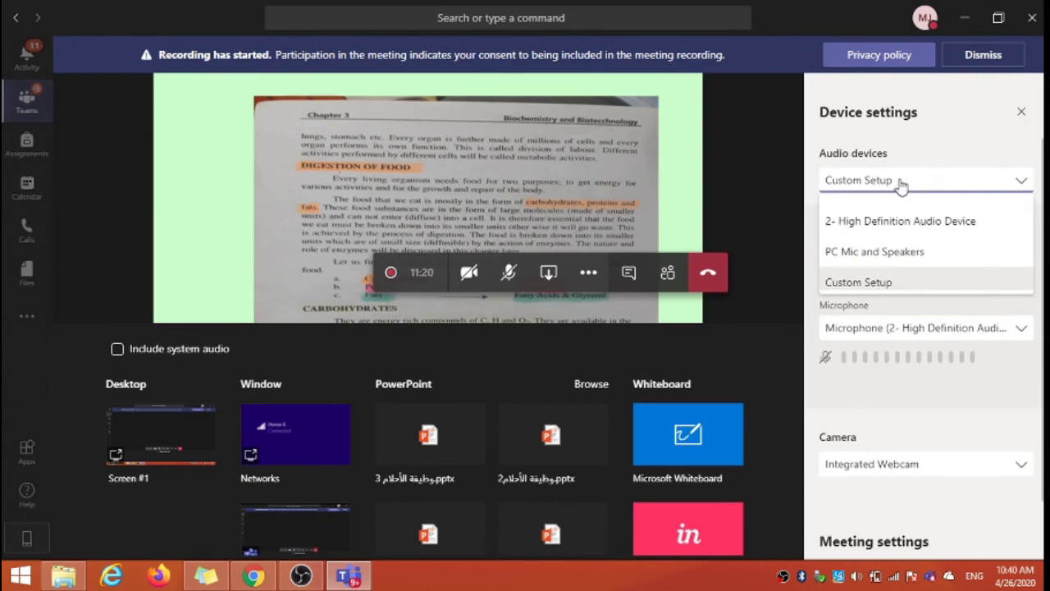
pyautogui.click(909, 222)
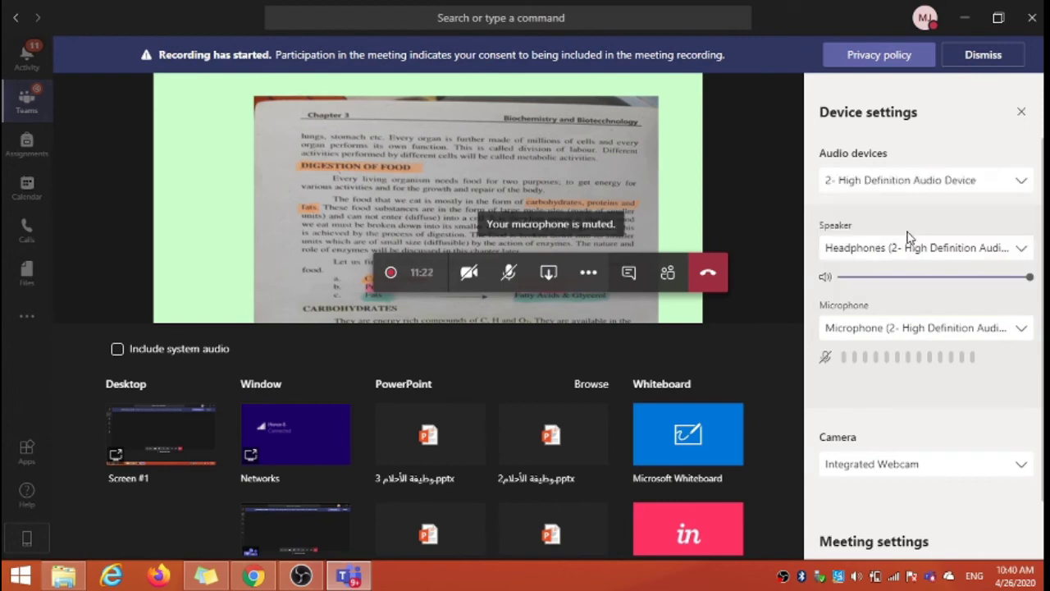